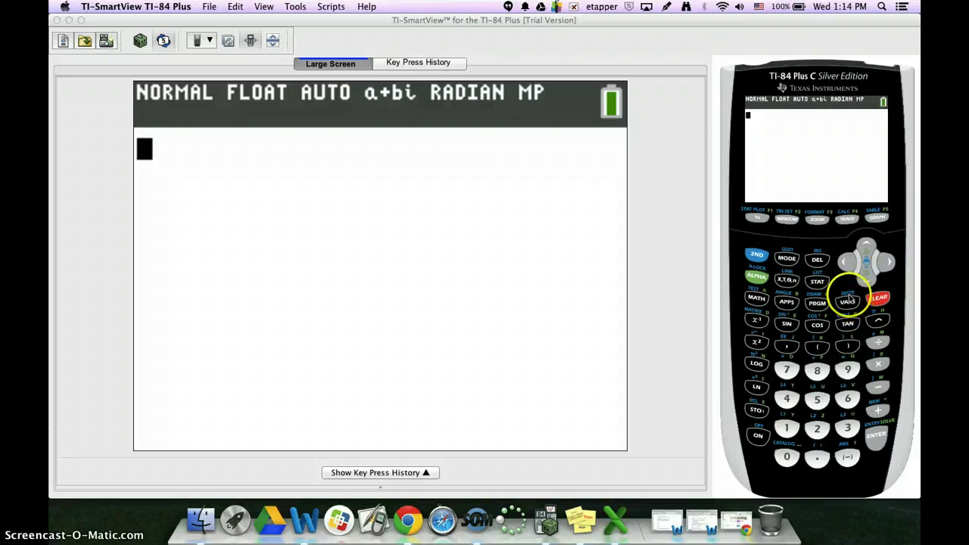
Open the DISTR menu with 2ND VARS and select 2:normalcdf( to show its arguments.
click(757, 275)
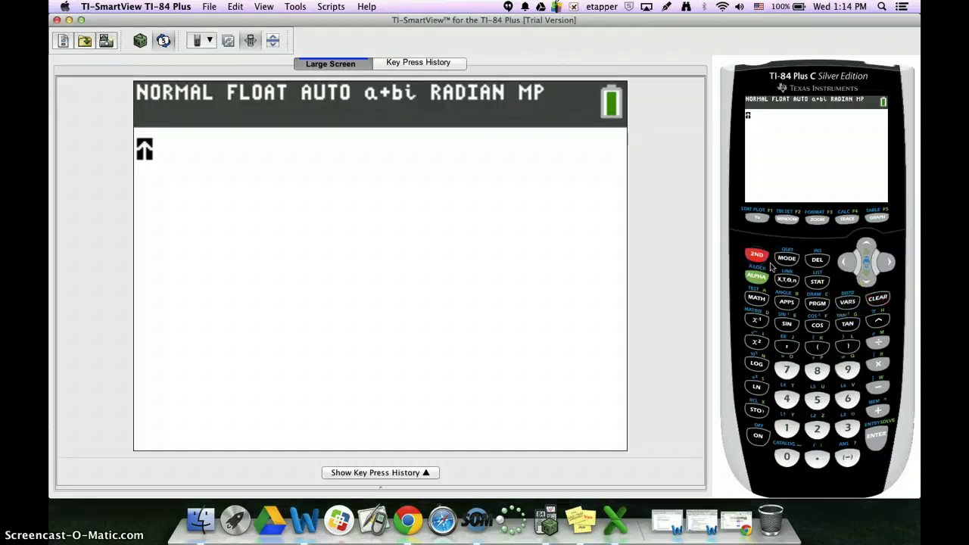
click(845, 304)
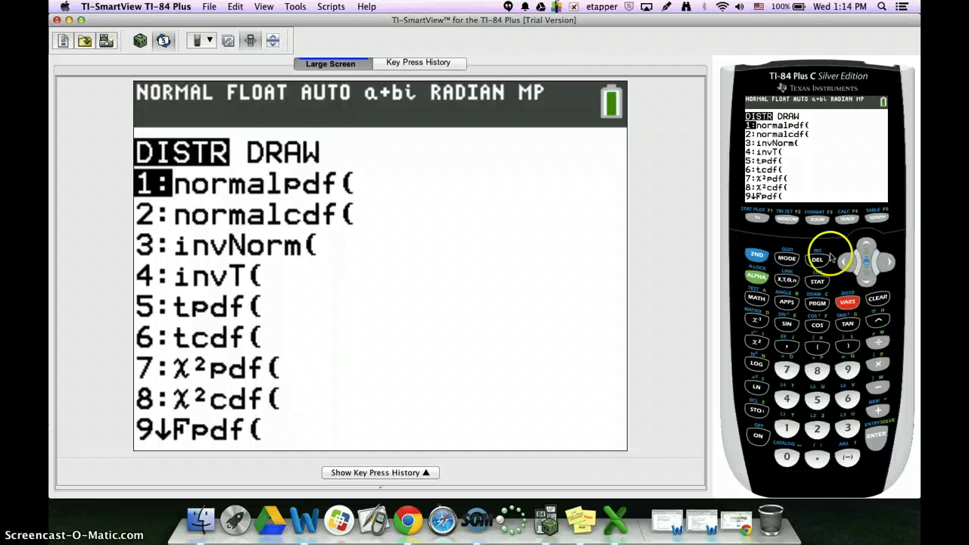
click(865, 280)
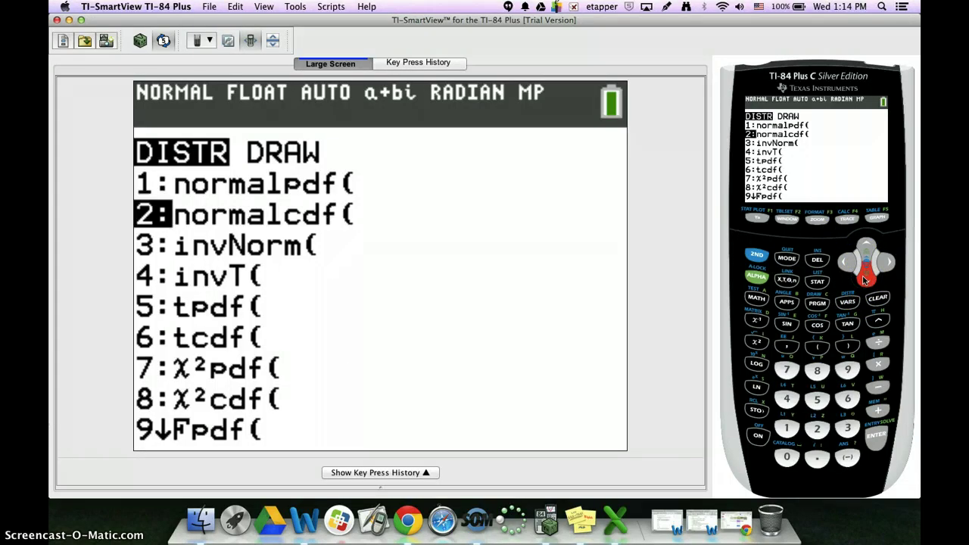
click(865, 280)
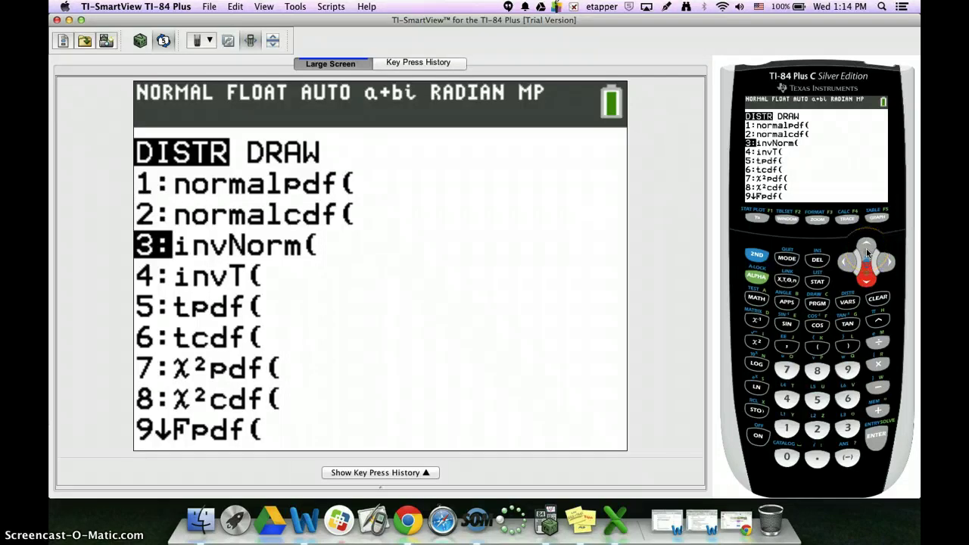
click(866, 248)
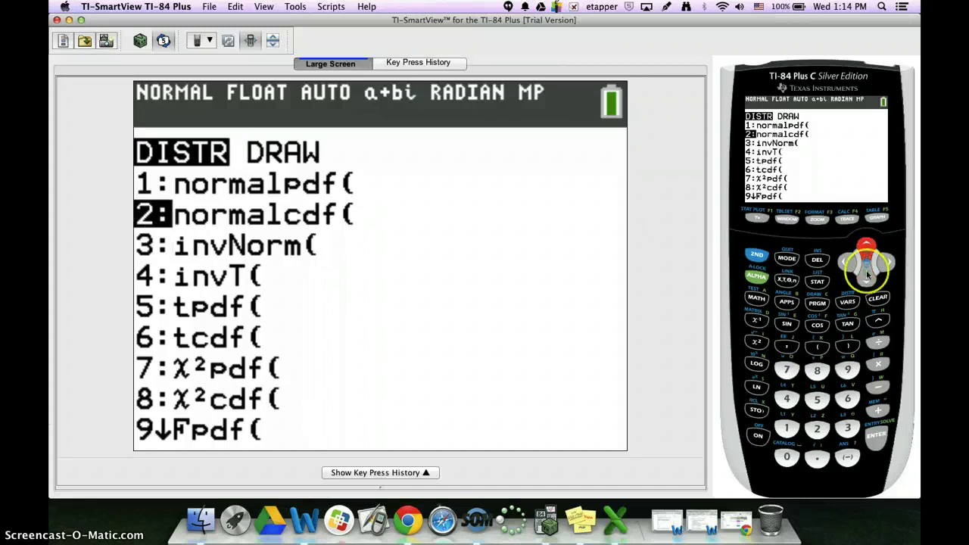
click(867, 279)
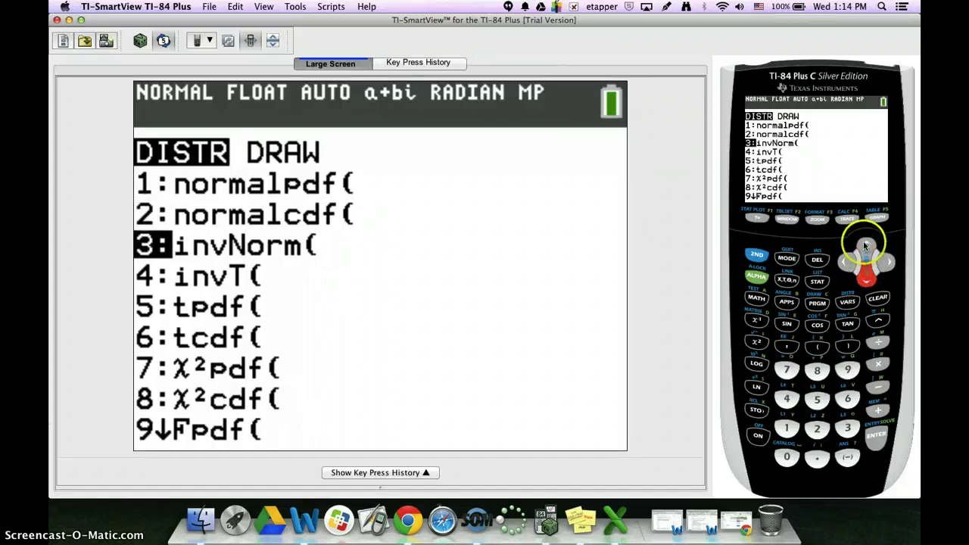
click(866, 246)
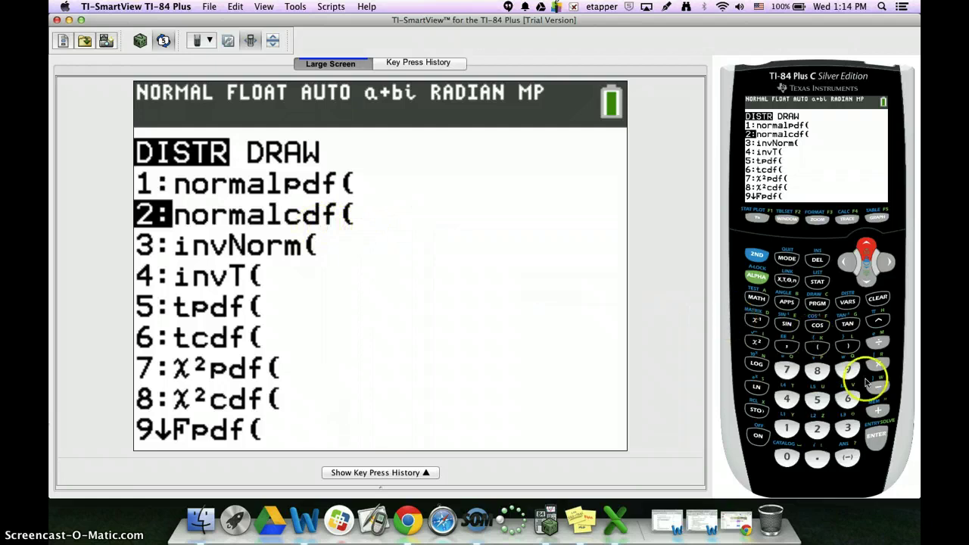
click(876, 440)
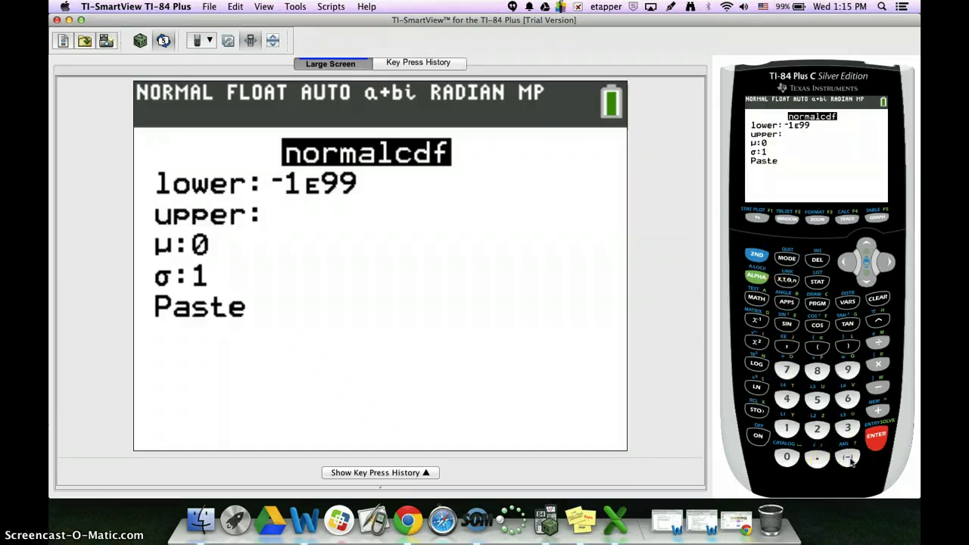
Replace the default lower bound with -E99.
click(879, 300)
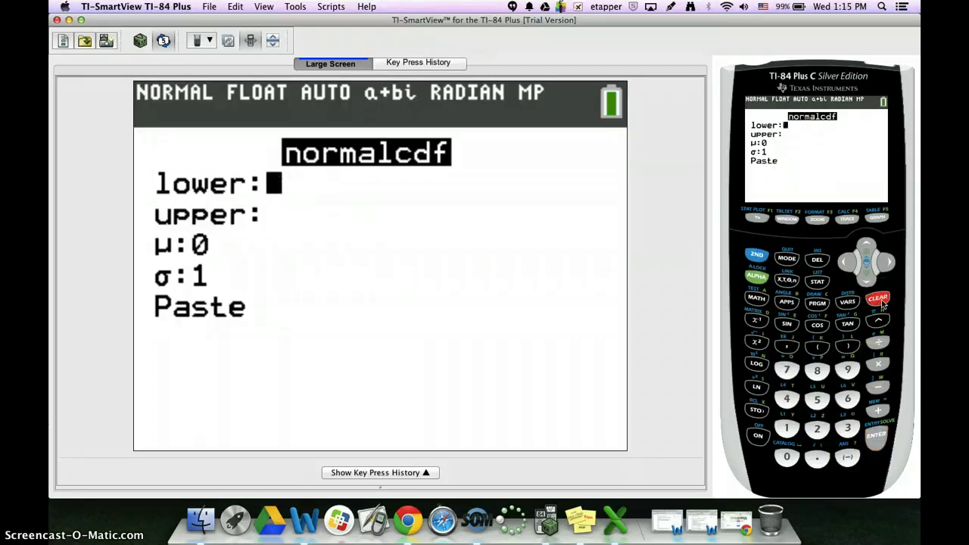
click(849, 457)
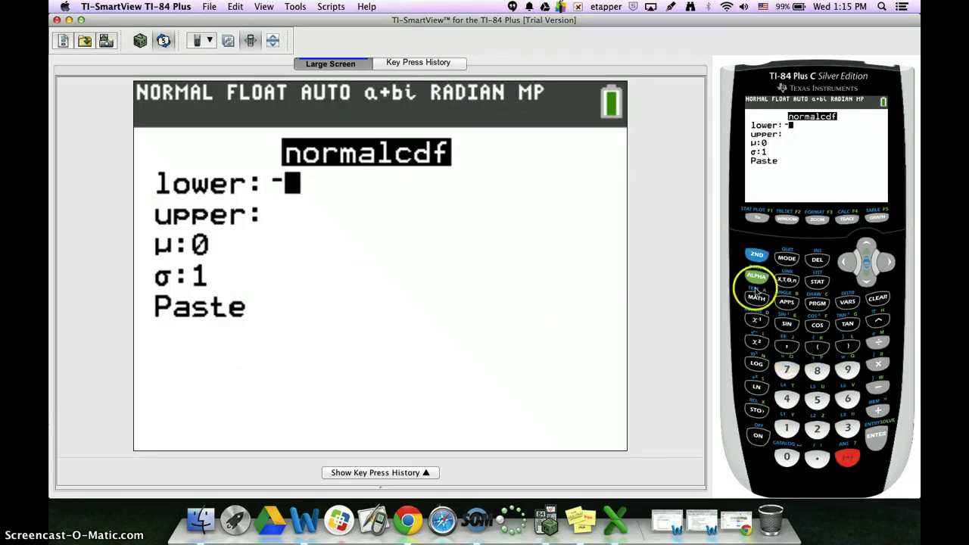
click(757, 257)
click(787, 346)
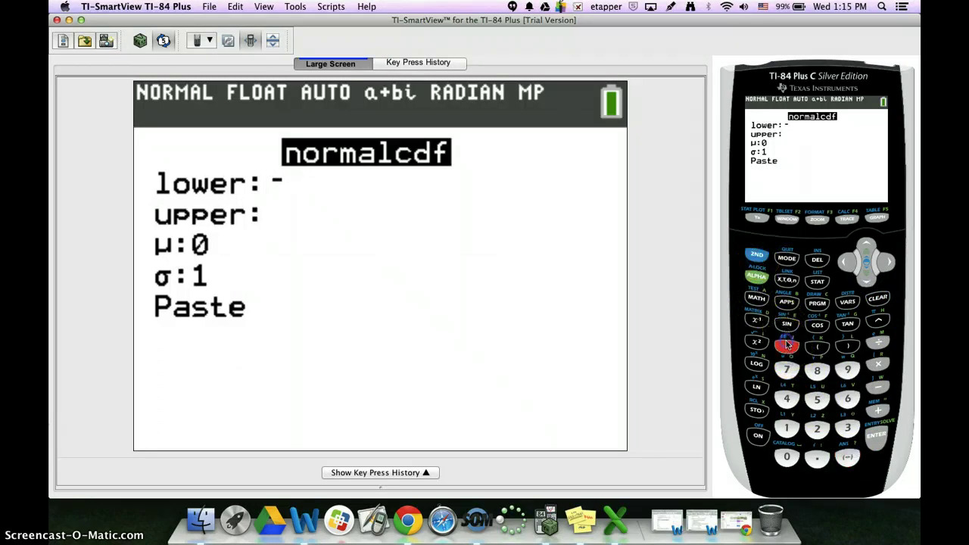
click(848, 370)
click(848, 370)
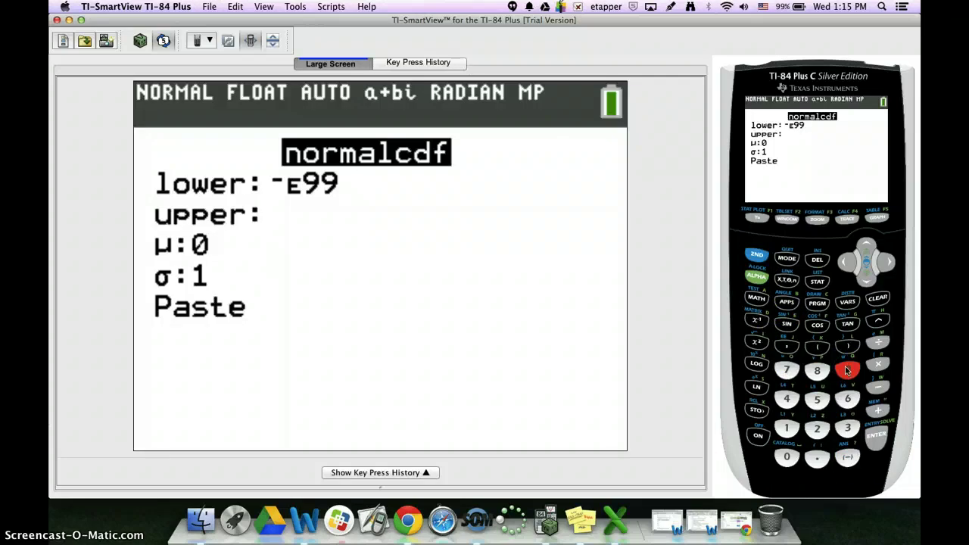
Enter 1.5 as the upper bound.
click(868, 281)
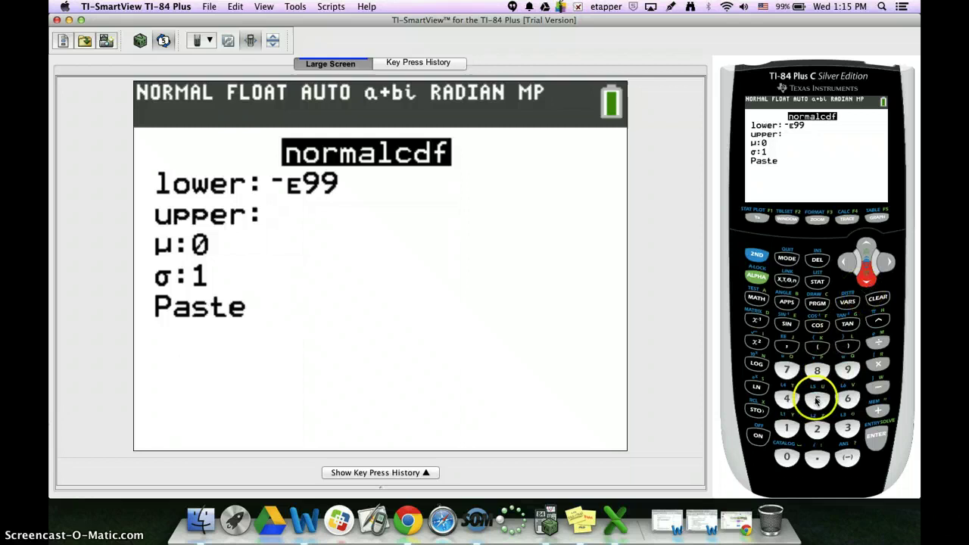
click(787, 429)
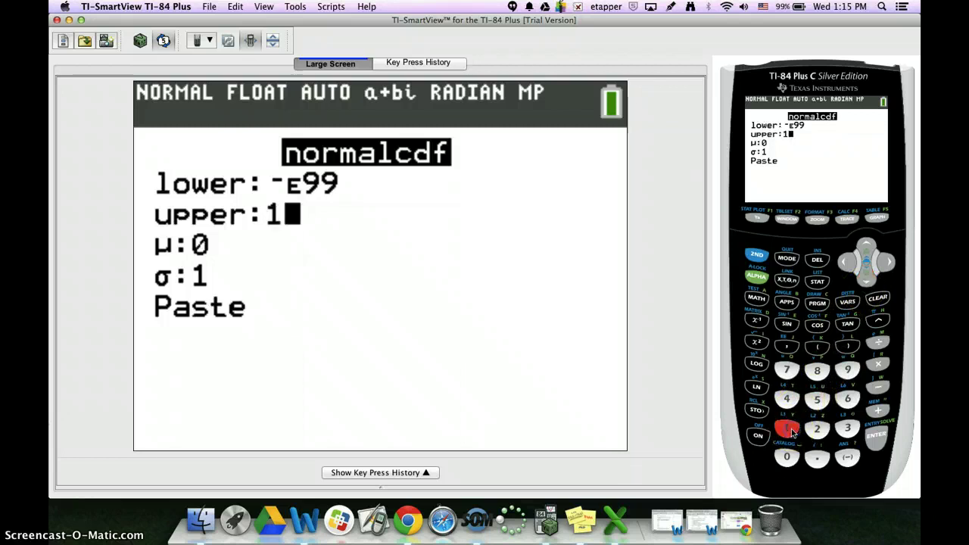
click(817, 458)
click(816, 401)
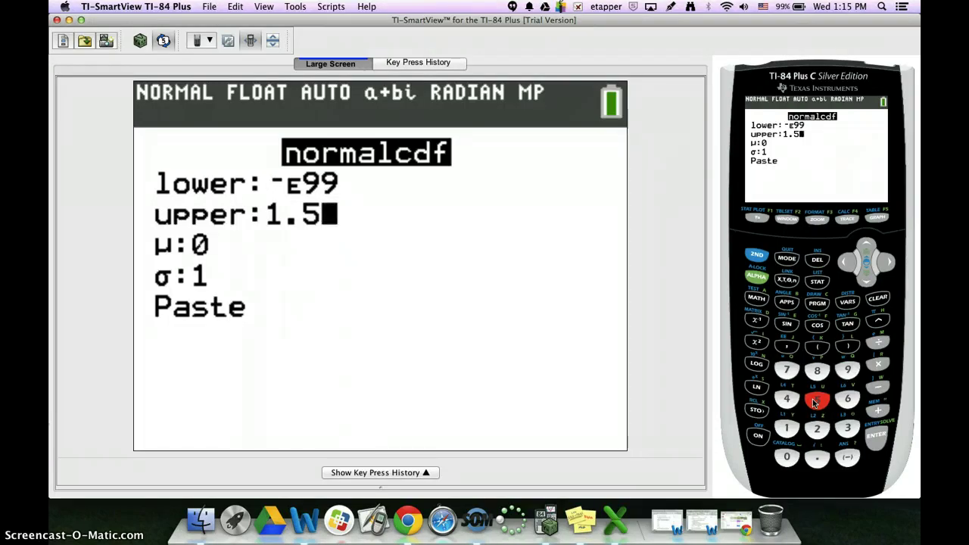
click(818, 240)
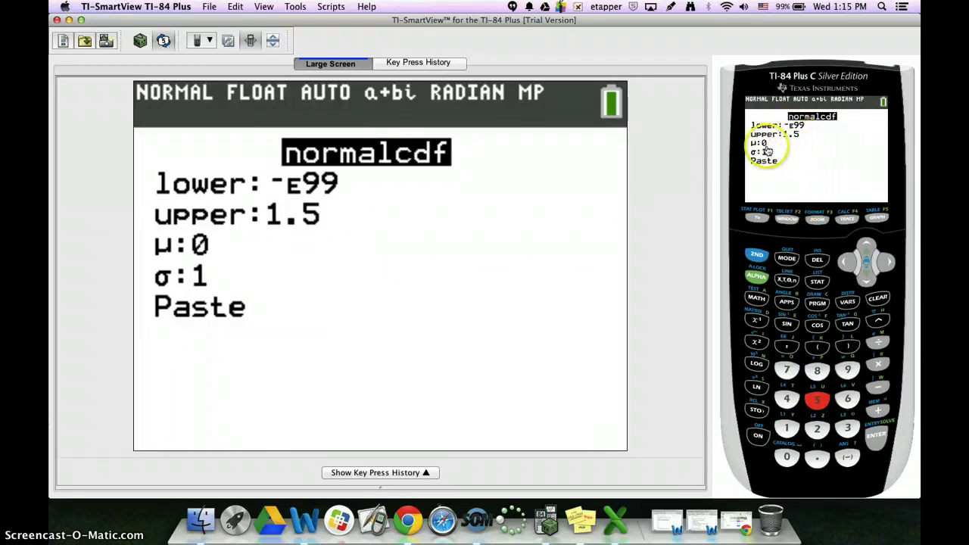
Select Paste to send normalcdf(-E99,1.5,0,1) to the home screen.
click(867, 280)
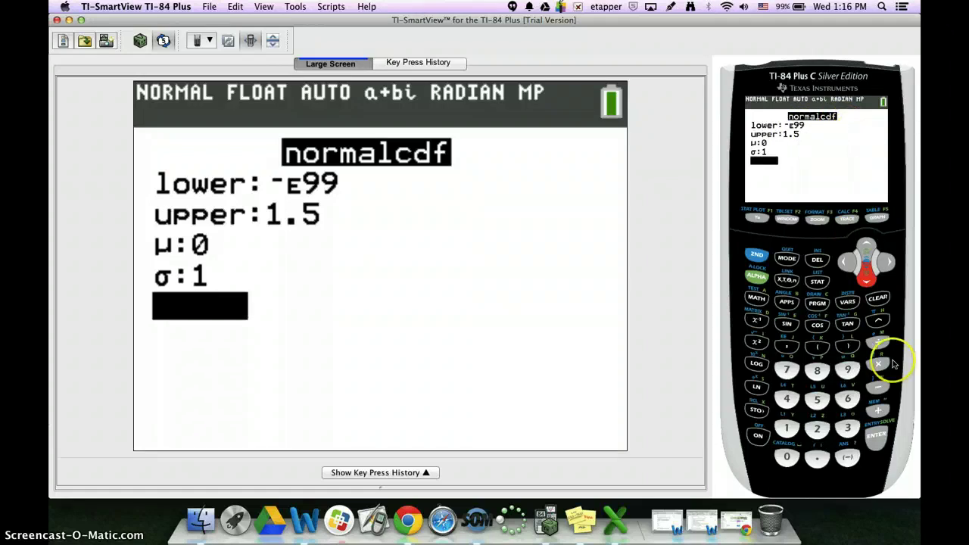
click(877, 436)
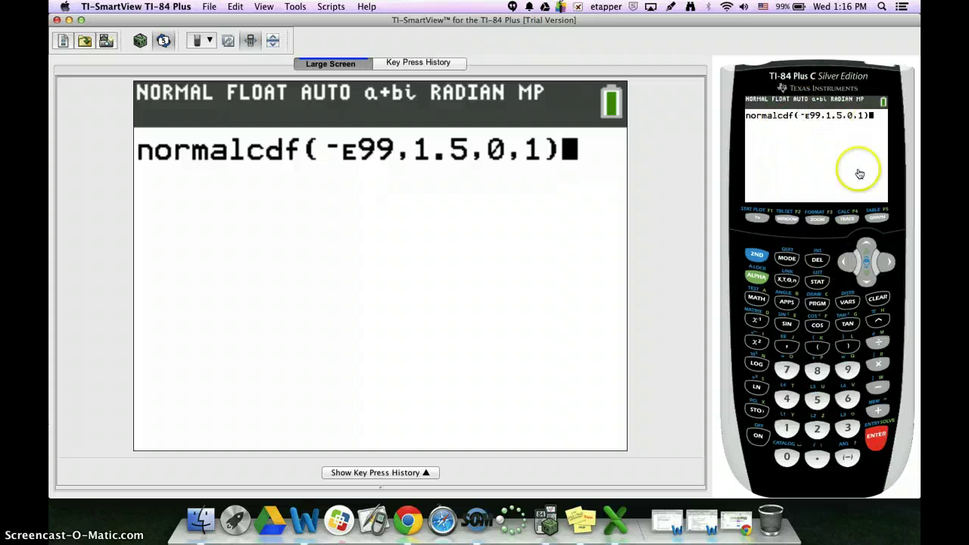
Evaluate normalcdf(-E99,1.5,0,1), returning .9331927713.
click(876, 440)
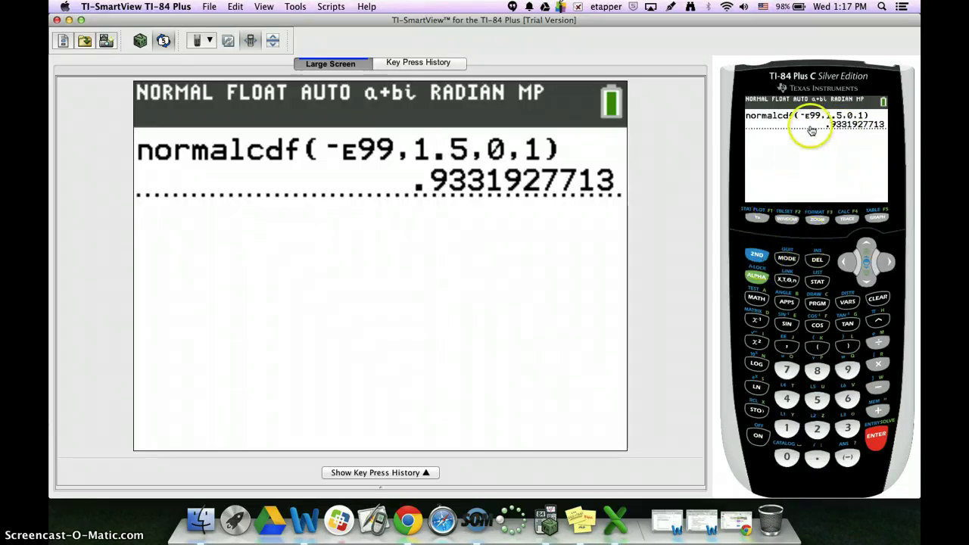
click(753, 257)
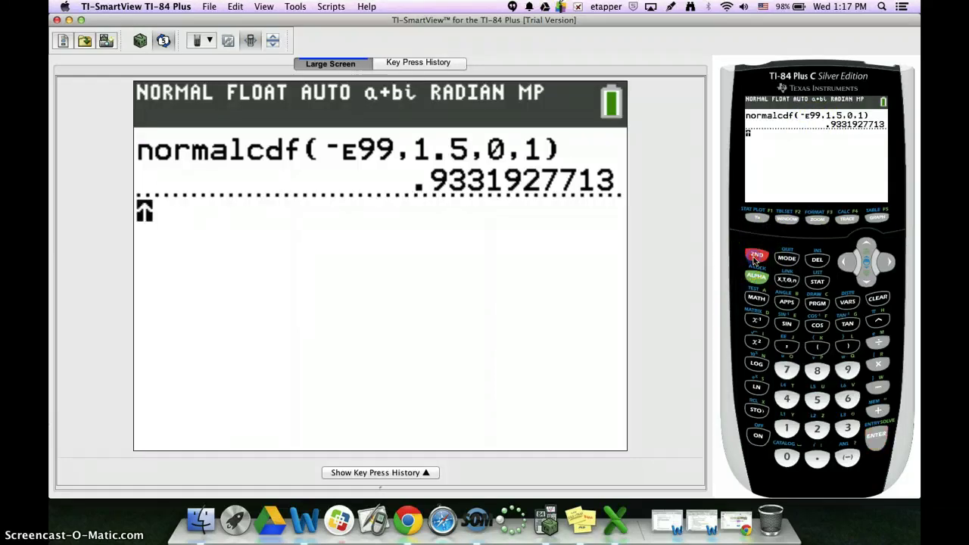
Reopen the normalcdf argument screen from the DISTR menu.
click(756, 319)
click(844, 304)
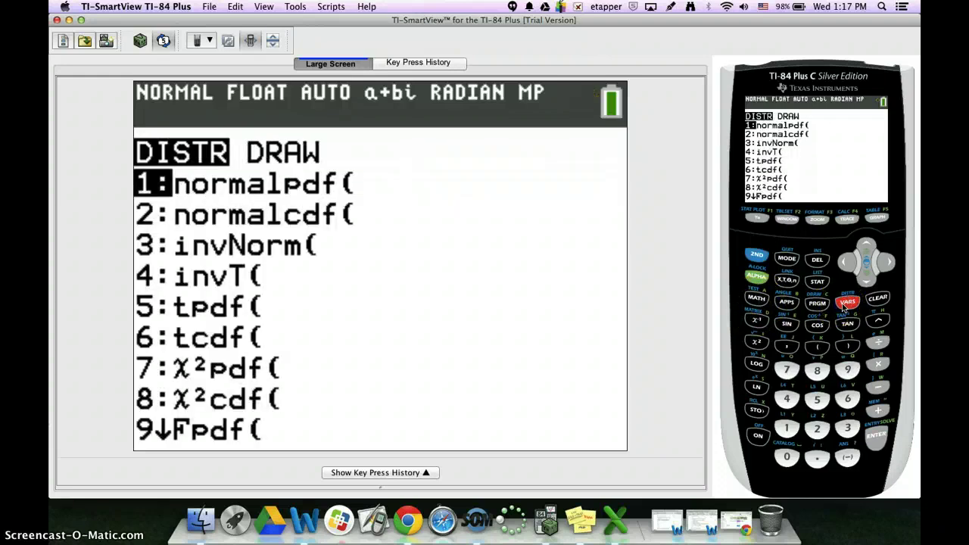
click(867, 282)
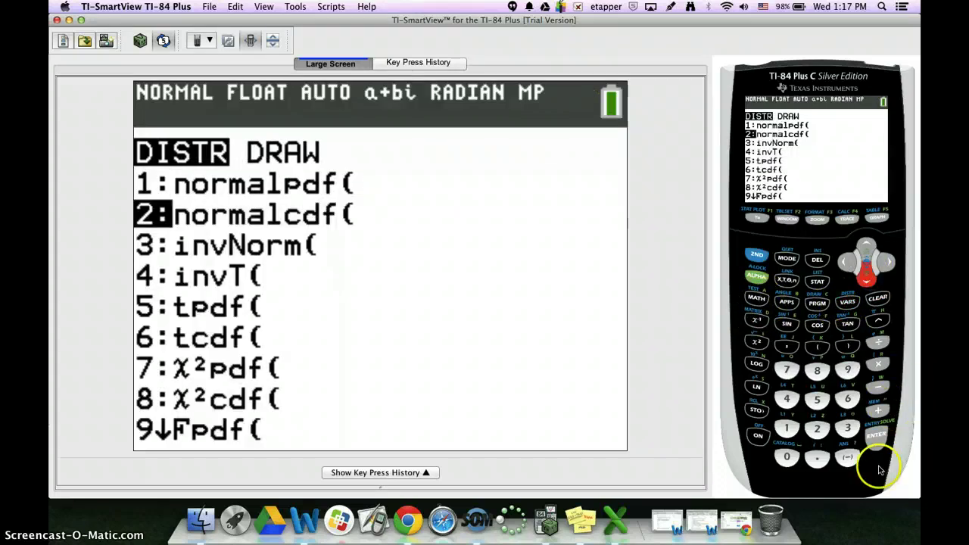
click(877, 438)
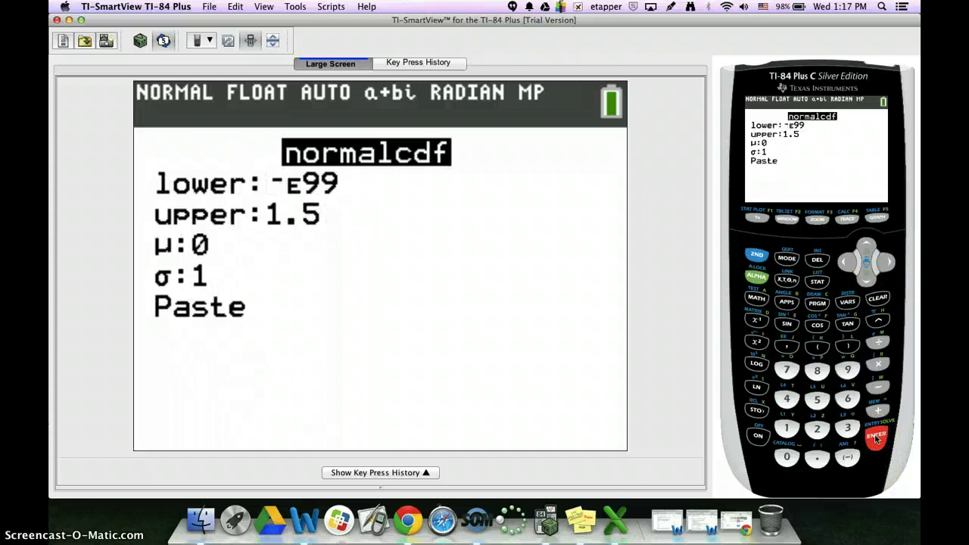
Enter lower bound 0 and upper bound E99.
click(788, 458)
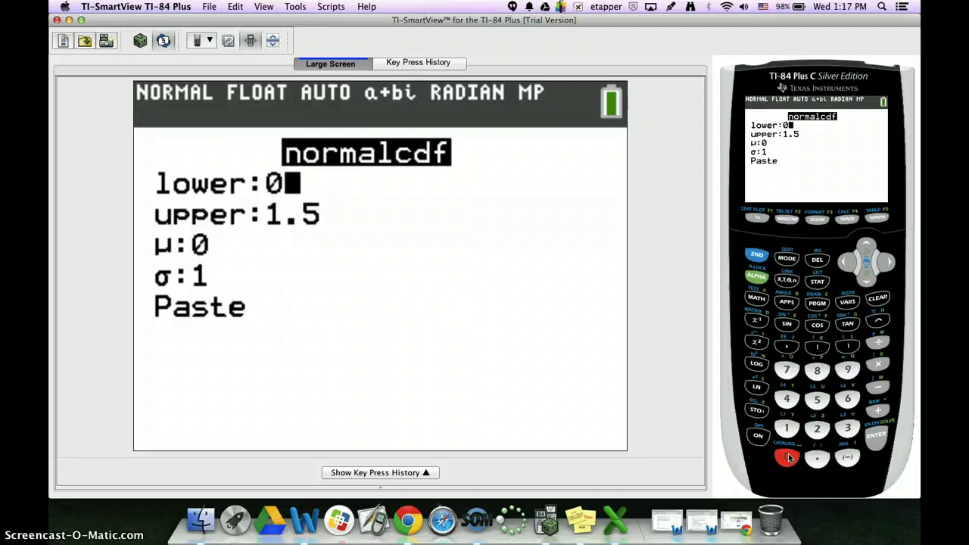
click(863, 280)
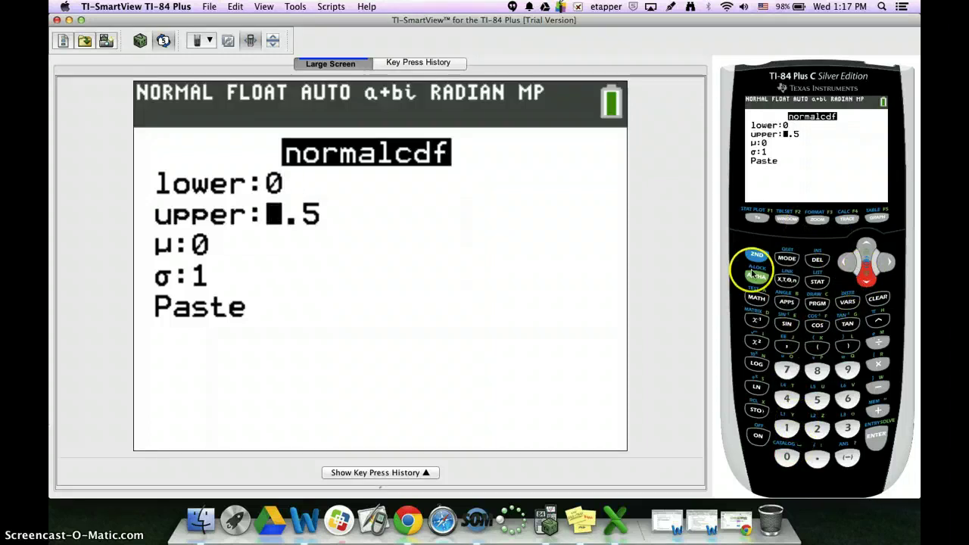
click(757, 257)
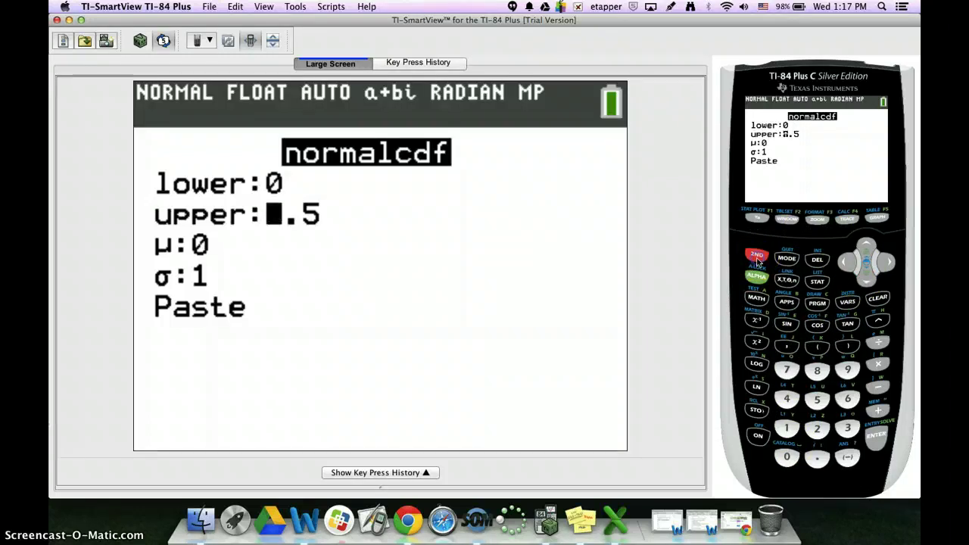
click(787, 347)
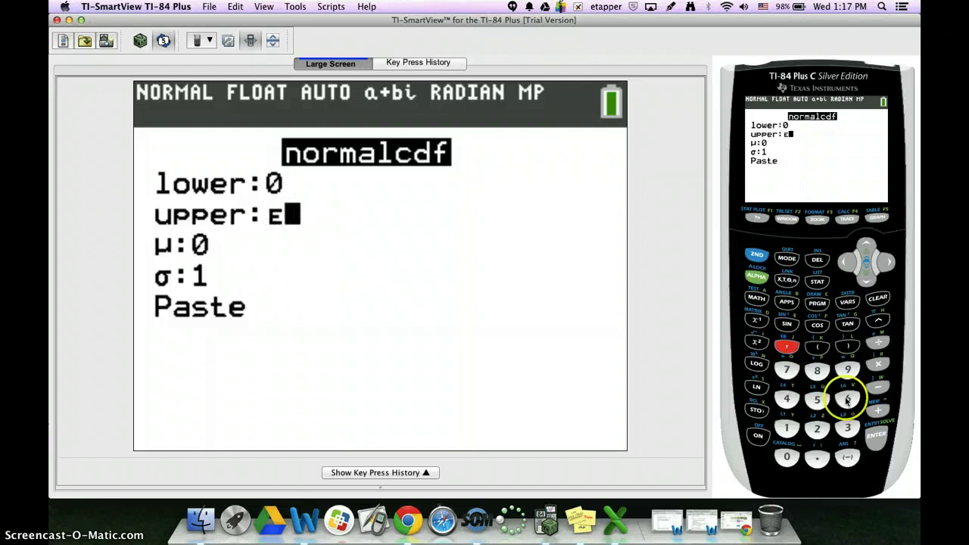
click(849, 370)
click(850, 371)
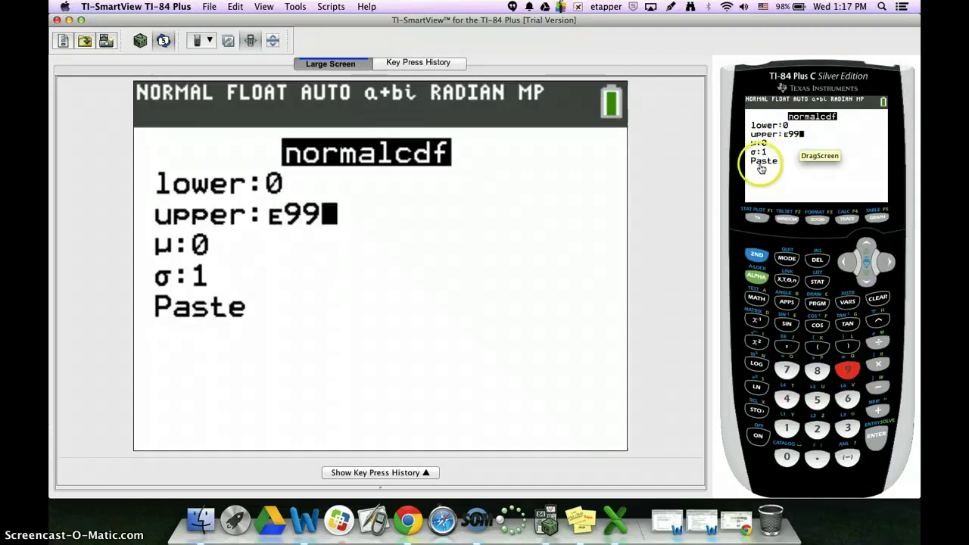
Keep μ 0 and σ 1 and paste normalcdf(0,E99,0,1) to the home screen.
click(868, 278)
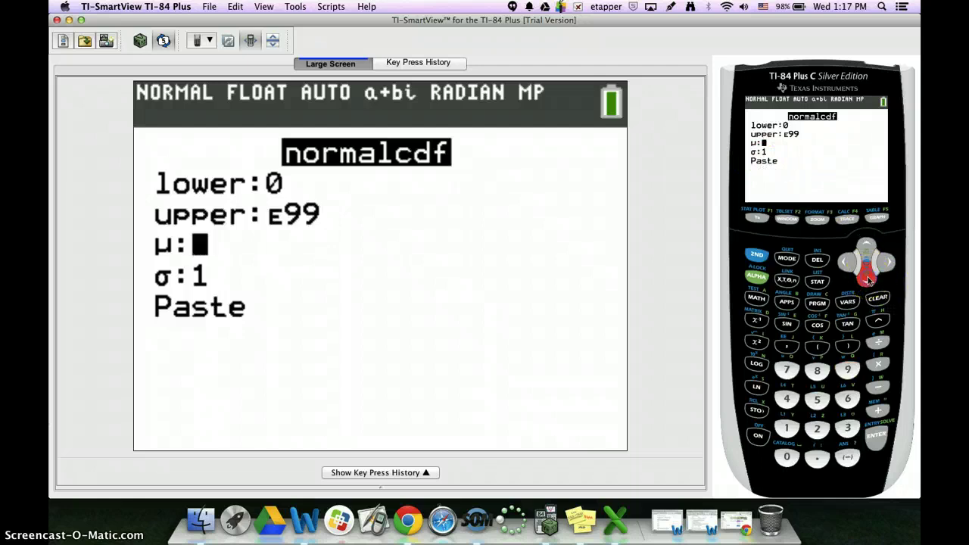
text(1)
click(871, 278)
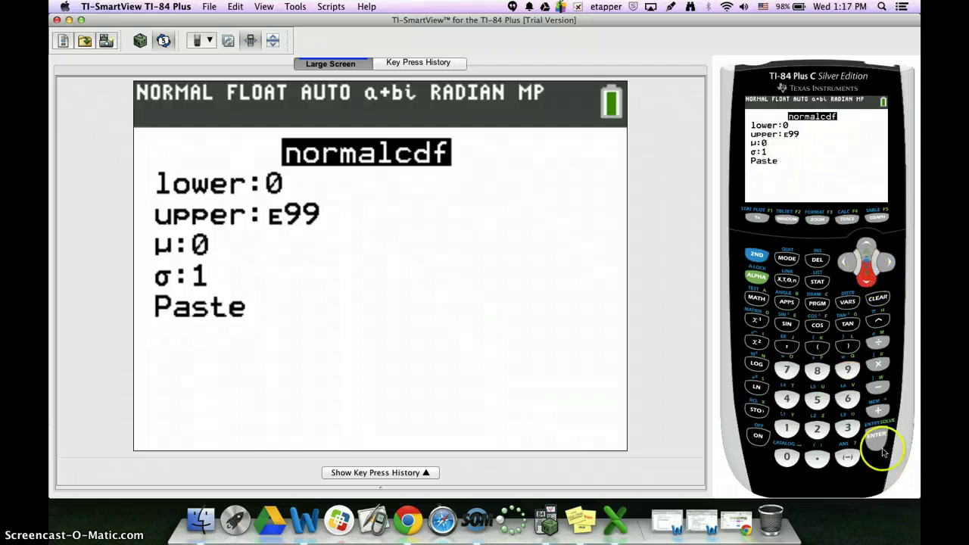
click(879, 438)
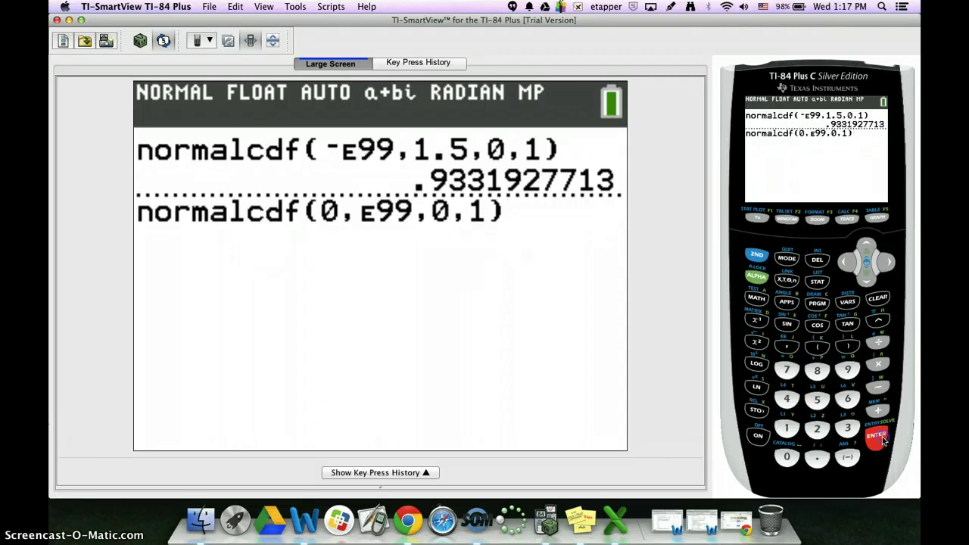
Evaluate normalcdf(0,E99,0,1), returning .4999999995.
click(881, 439)
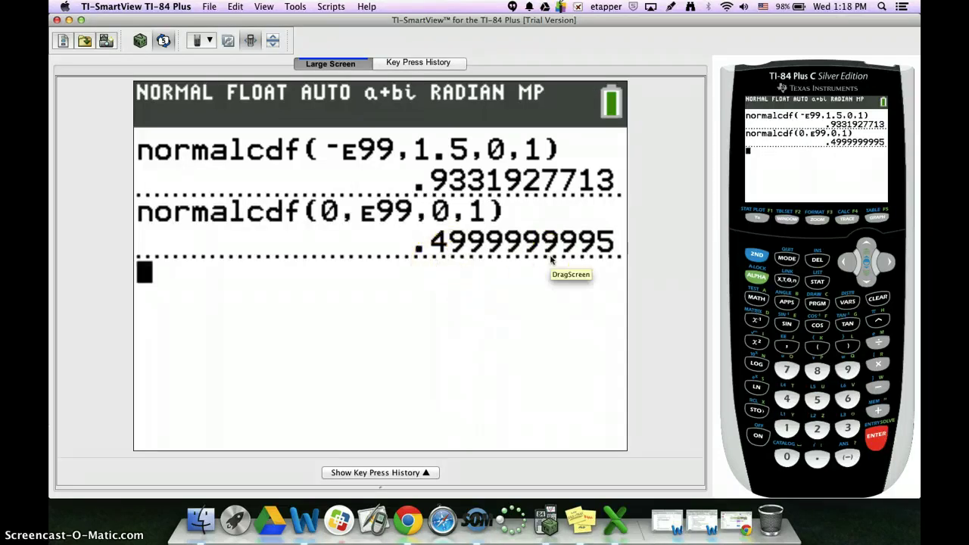
mouse_move(551, 260)
mouse_down()
mouse_move(472, 255)
mouse_move(320, 212)
mouse_move(396, 220)
mouse_up()
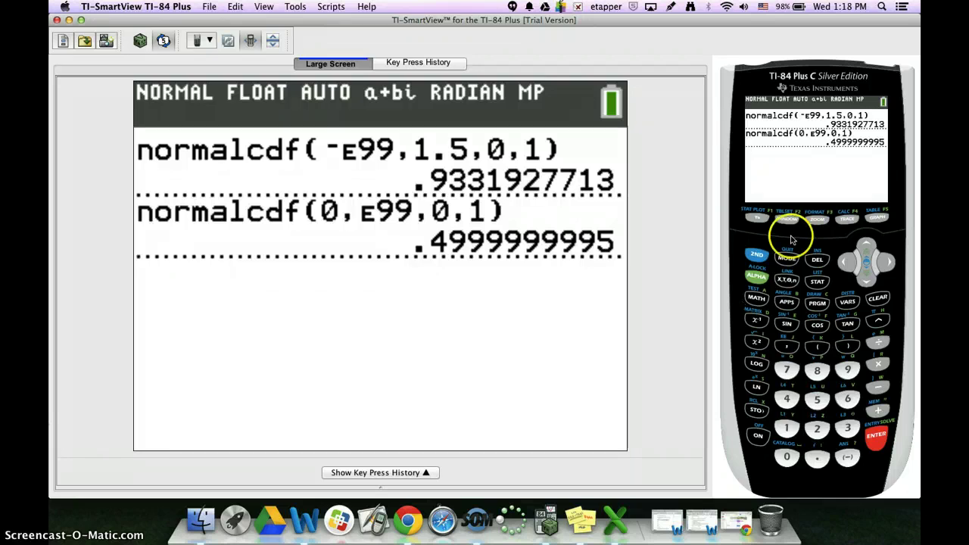
click(756, 258)
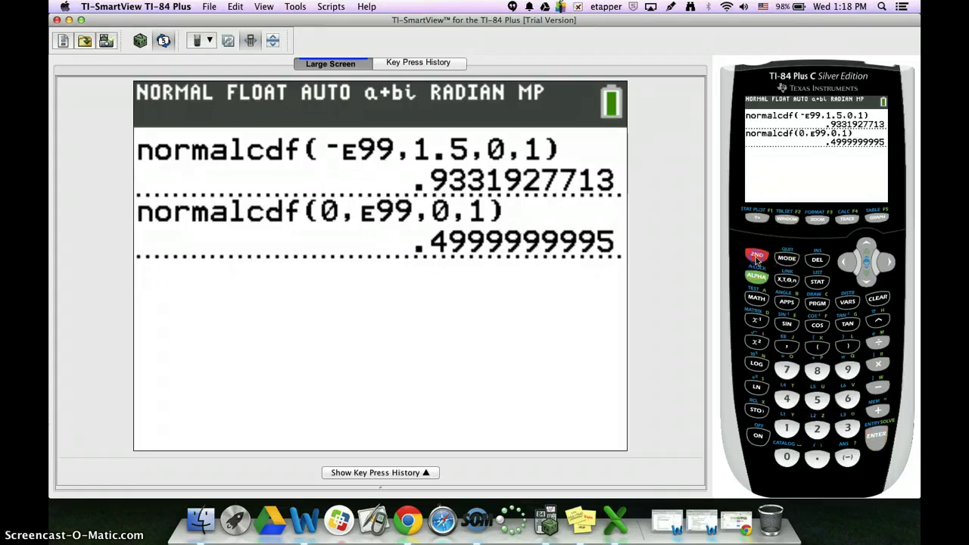
Open DISTR and choose 3:invNorm( to show the area, μ and σ fields.
click(845, 300)
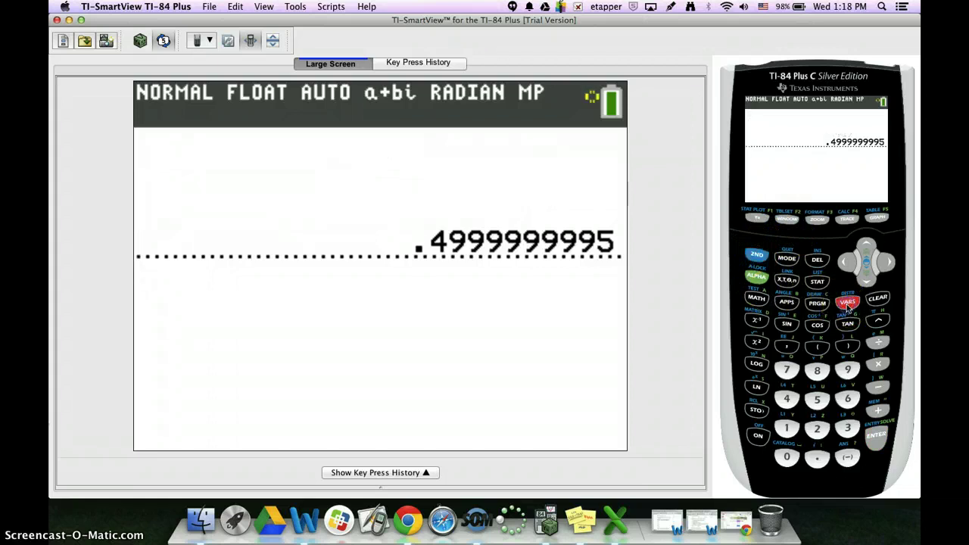
click(867, 278)
click(868, 278)
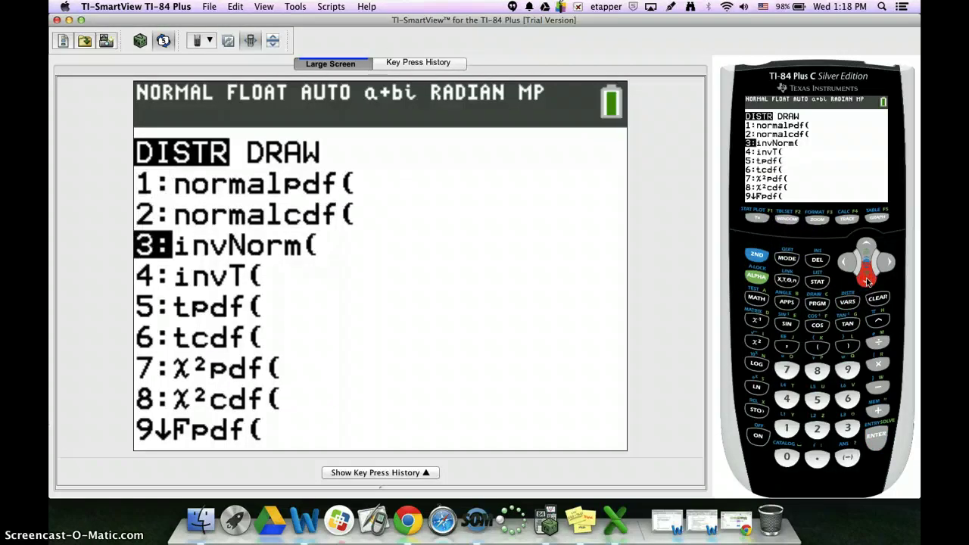
click(879, 434)
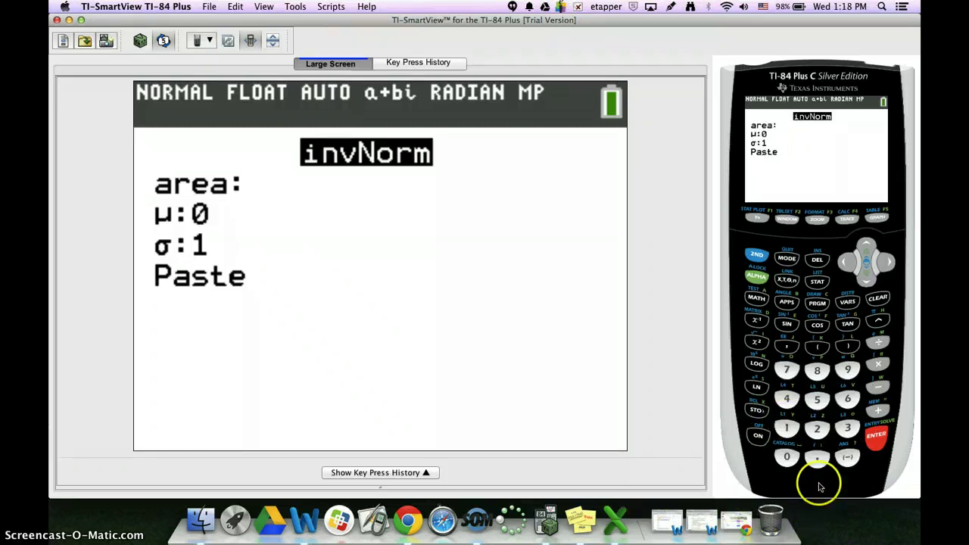
Set the invNorm area to .2, correcting a mistaken .7, and move down to Paste.
click(820, 458)
click(818, 431)
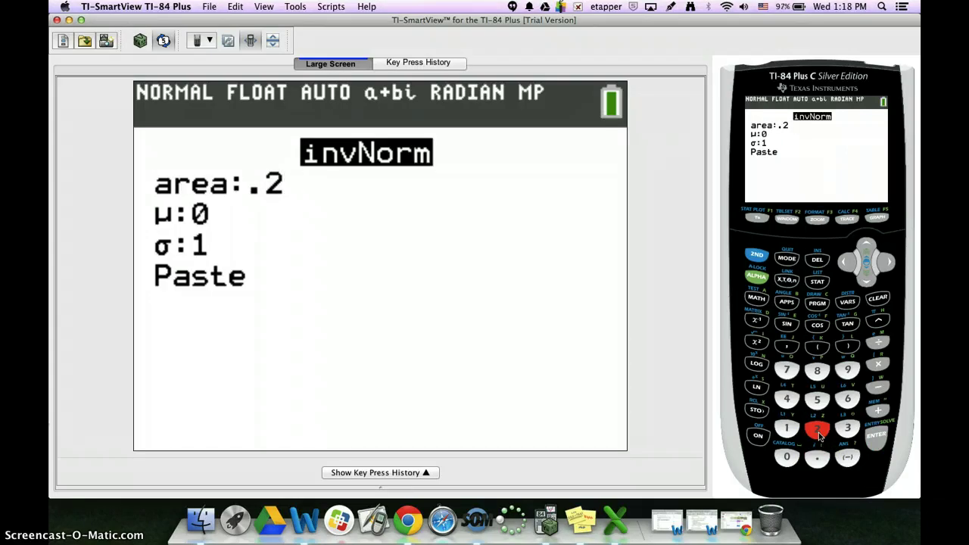
click(847, 262)
click(787, 371)
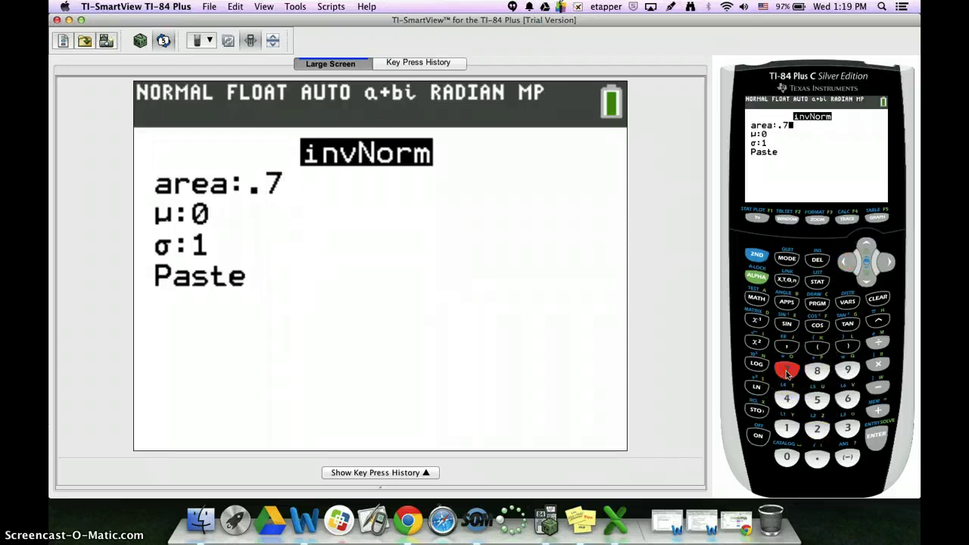
key(Escape)
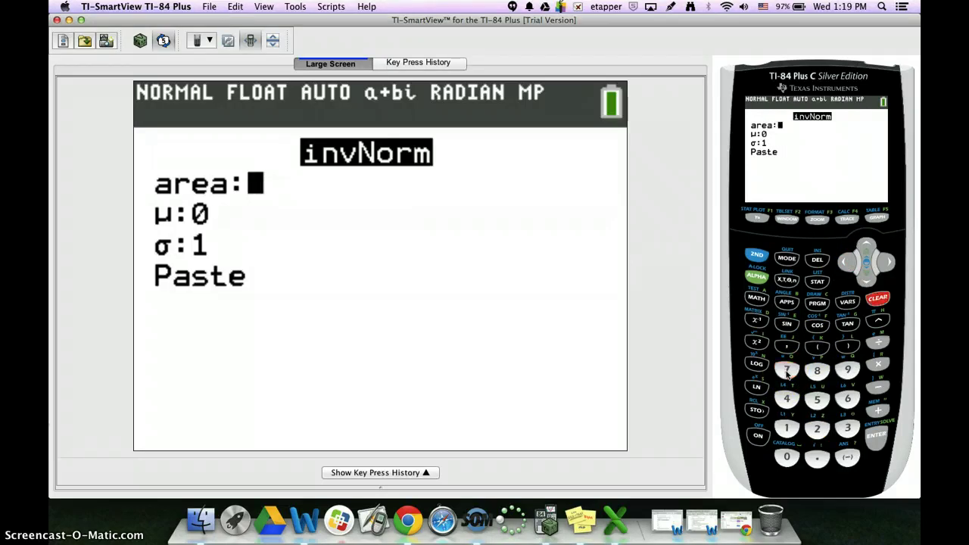
text(.2)
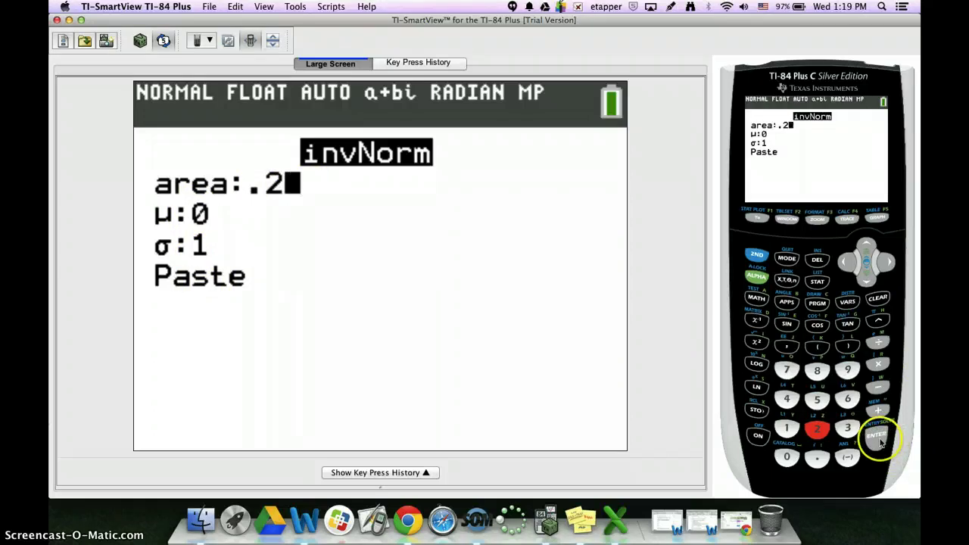
click(867, 280)
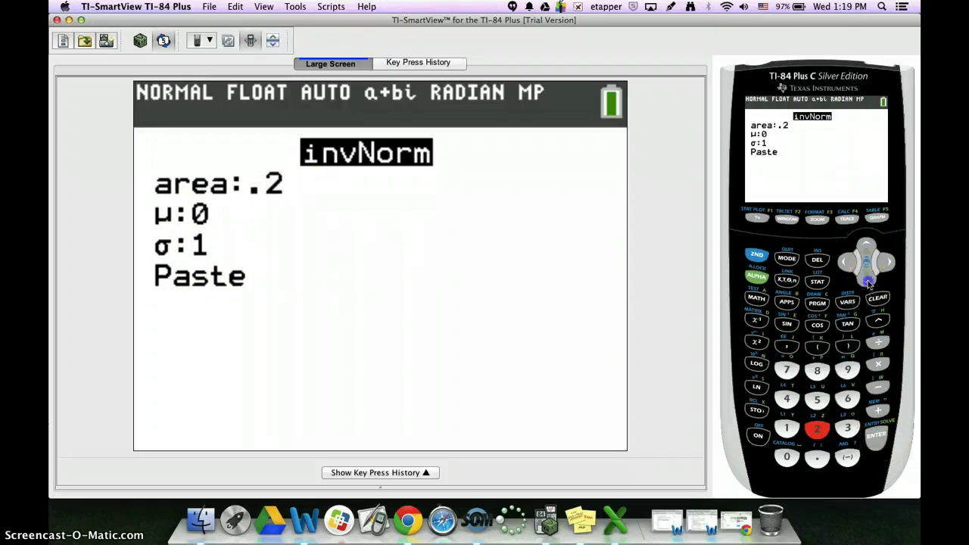
click(868, 281)
click(867, 280)
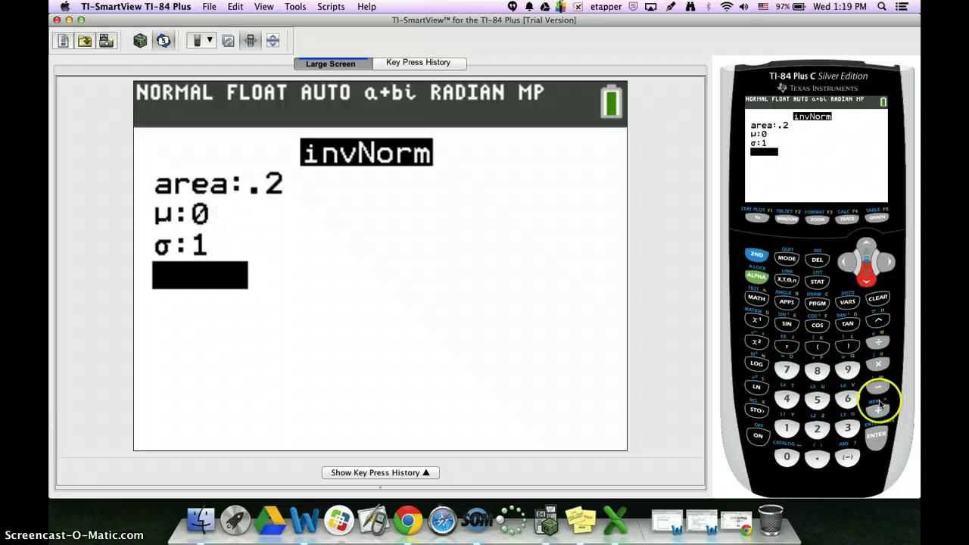
Paste invNorm(.2,0,1) and evaluate it to -.8416212335.
click(879, 439)
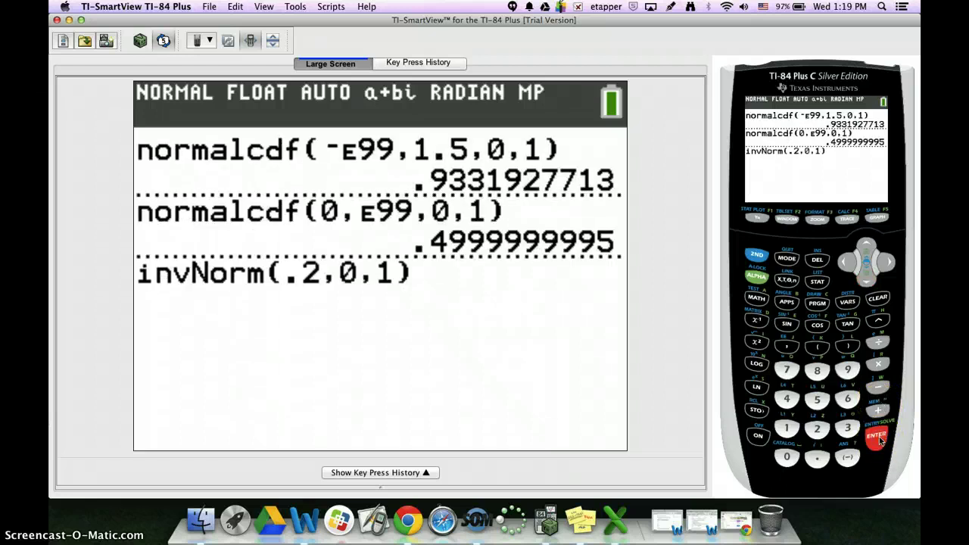
click(879, 439)
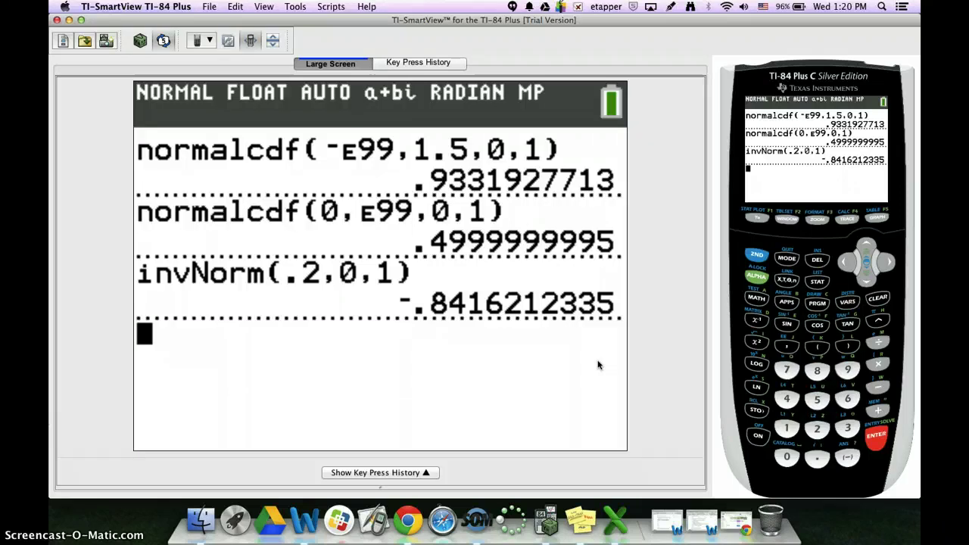
click(697, 312)
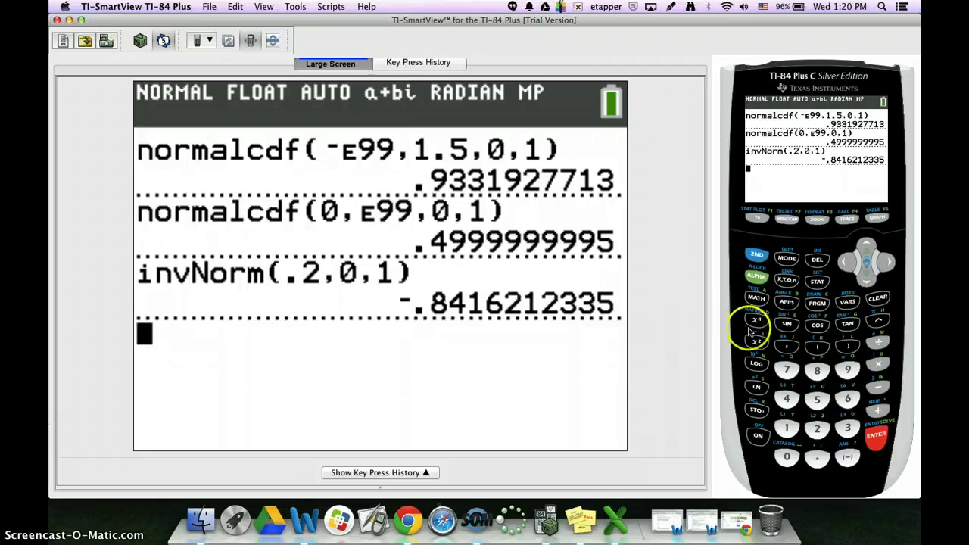